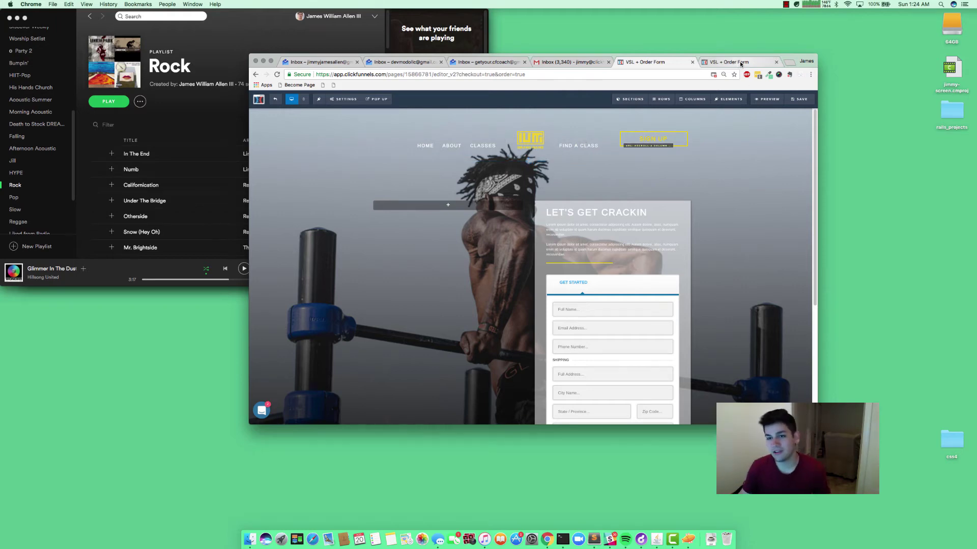
# Switch to the second 'VSL + Order Form' tab to show the live order form preview
pyautogui.click(741, 64)
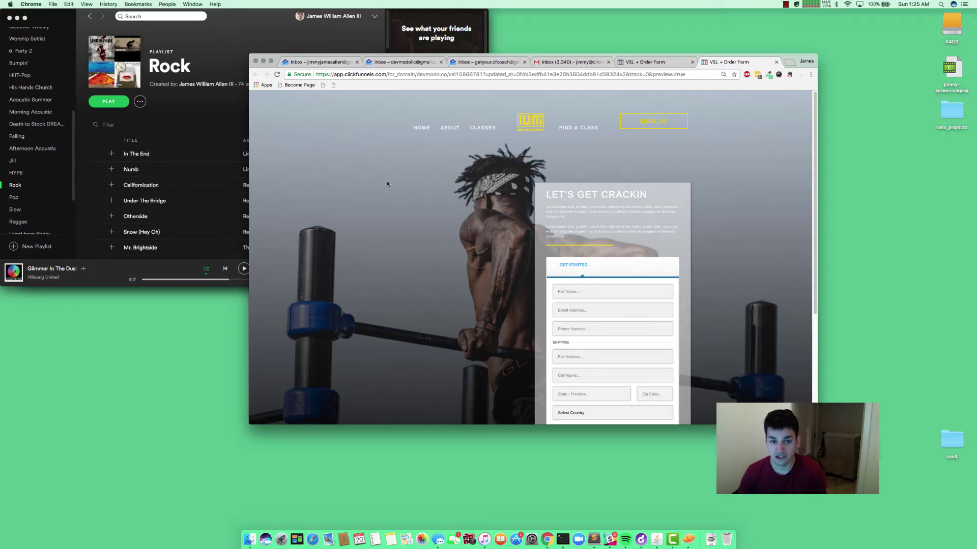
# Scroll the preview down to the Access Step 2 button and the chevron divider
pyautogui.scroll(-1, 387, 182)
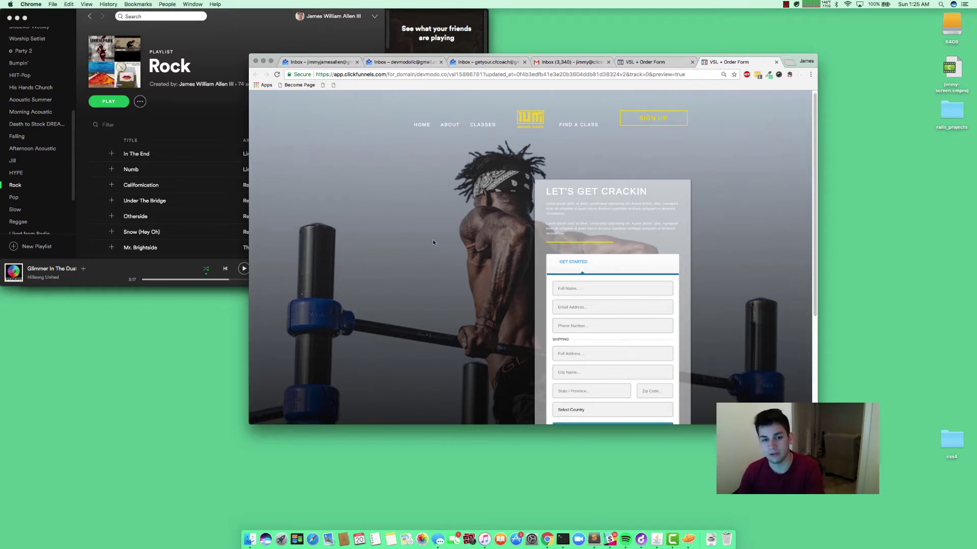
pyautogui.scroll(-2, 470, 214)
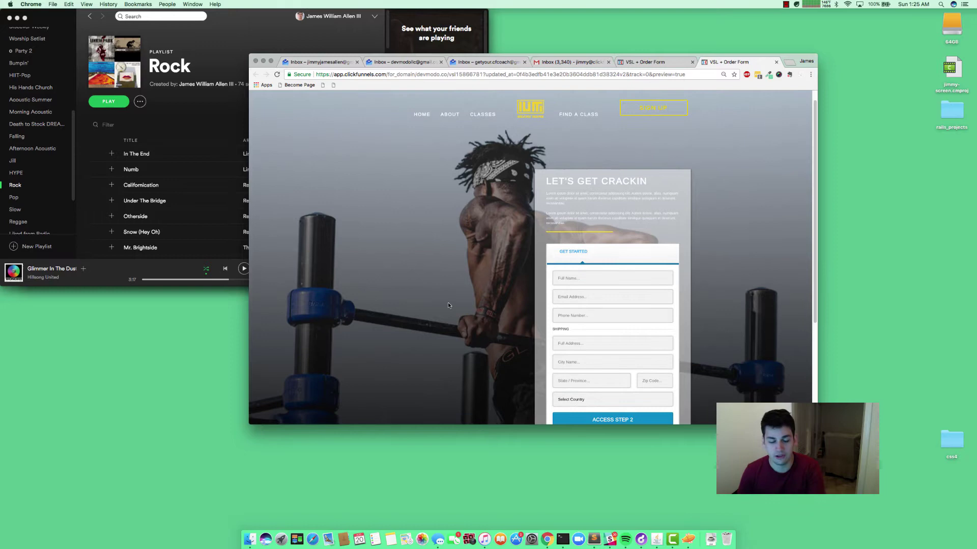
pyautogui.scroll(-5, 484, 214)
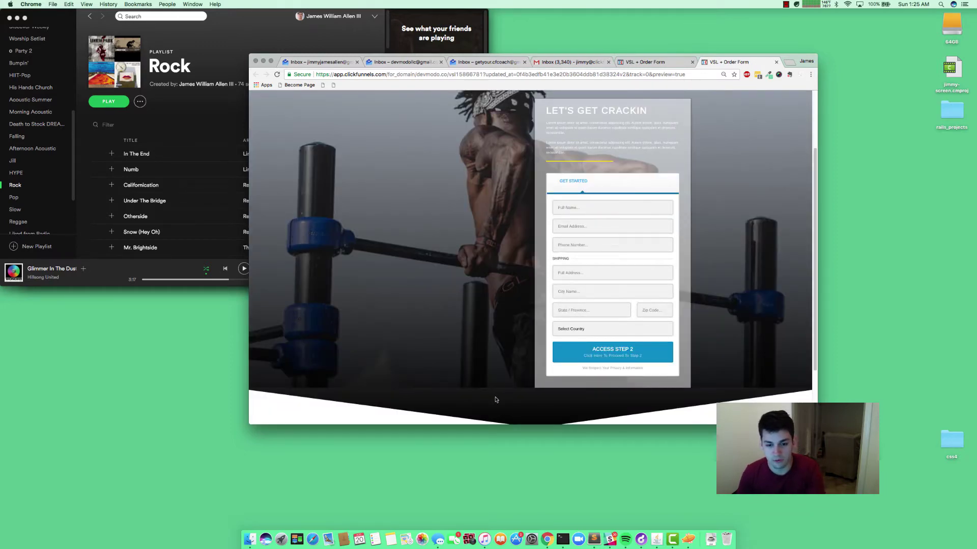
pyautogui.scroll(-1, 500, 395)
pyautogui.scroll(-1, 501, 394)
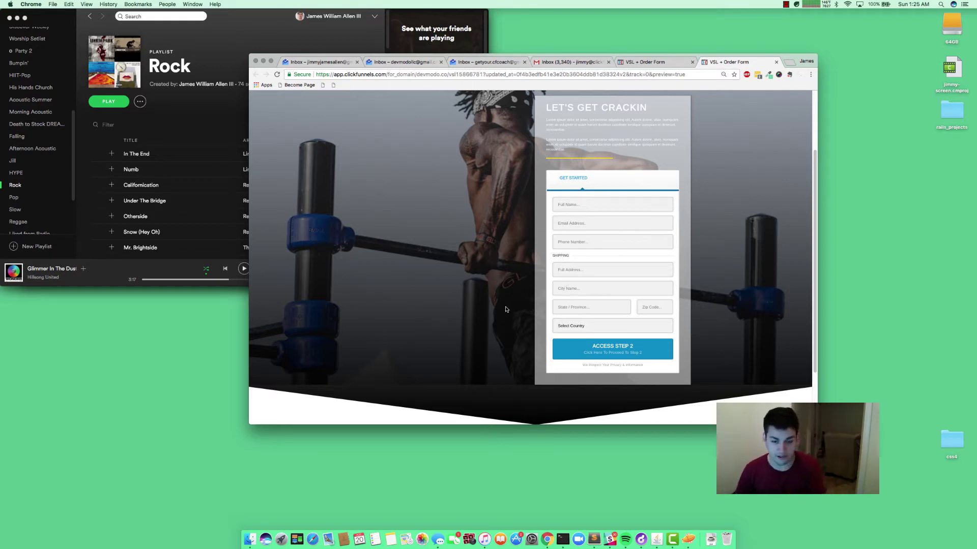
pyautogui.scroll(-1, 505, 306)
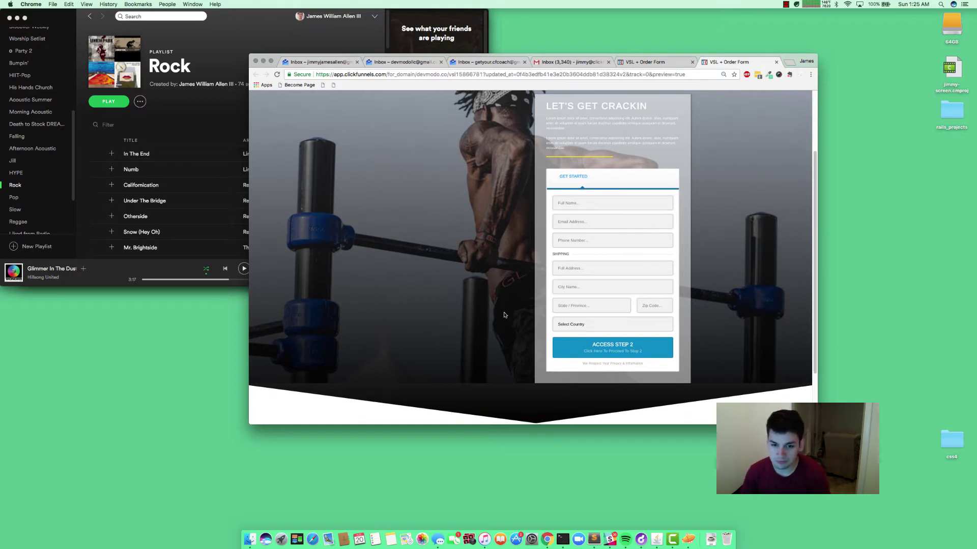
pyautogui.scroll(-3, 505, 313)
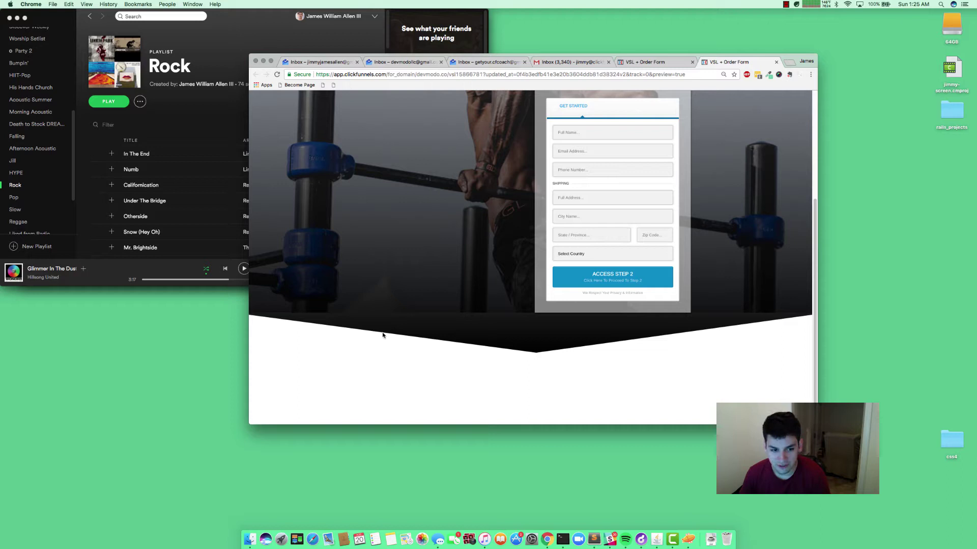
pyautogui.scroll(-1, 500, 345)
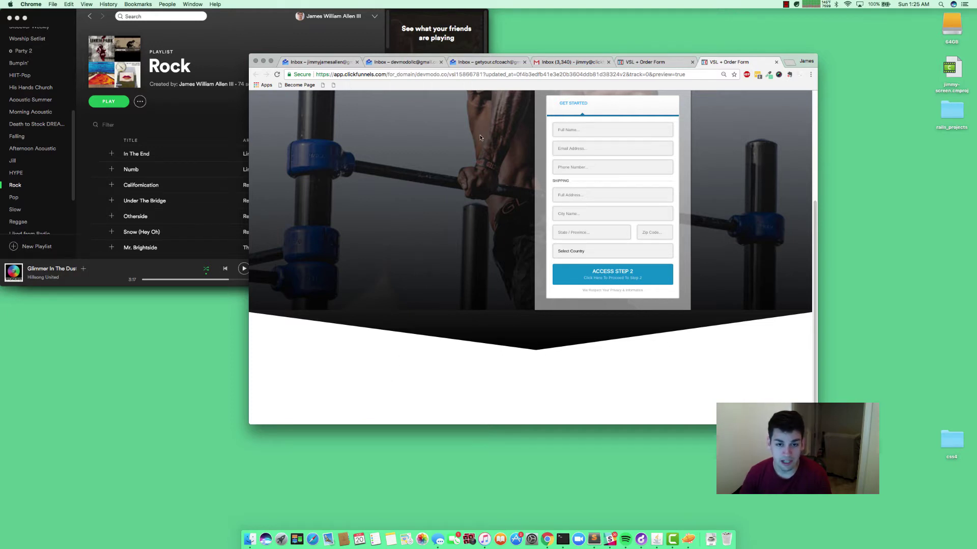
pyautogui.scroll(5, 479, 138)
pyautogui.scroll(-5, 467, 168)
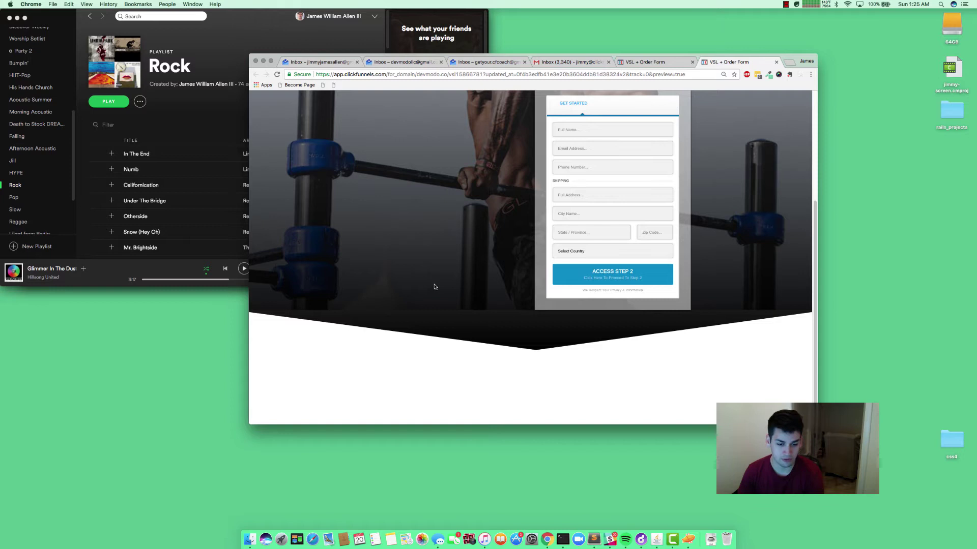
pyautogui.scroll(4, 453, 255)
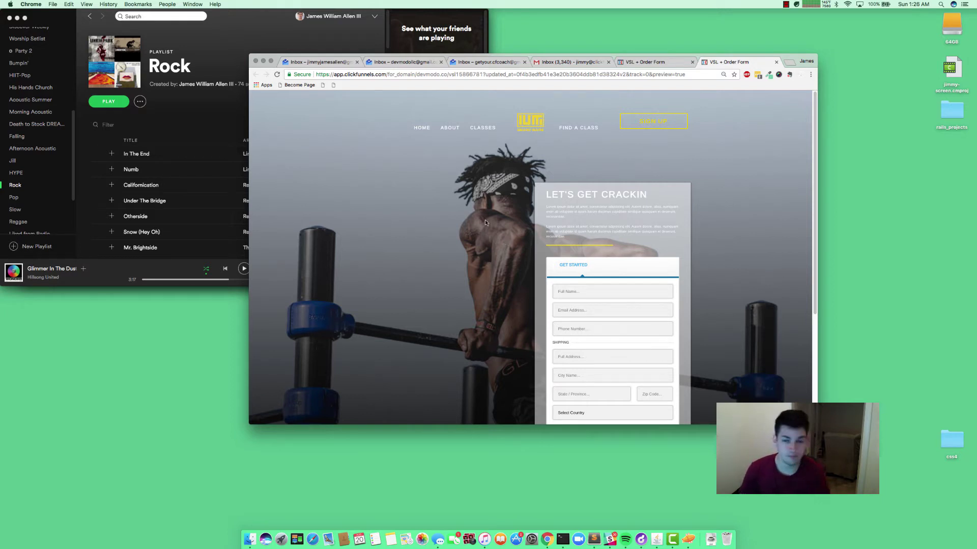
pyautogui.scroll(-3, 493, 267)
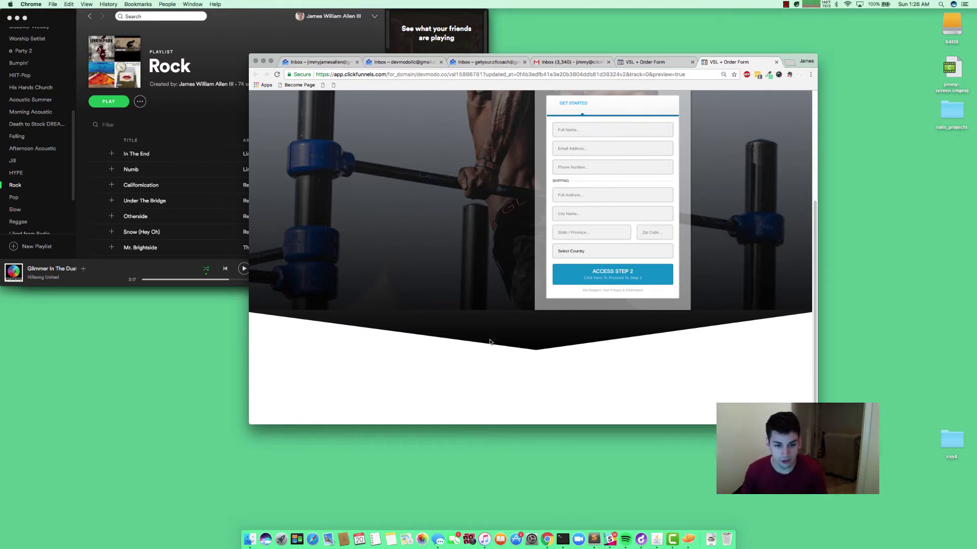
pyautogui.scroll(3, 467, 233)
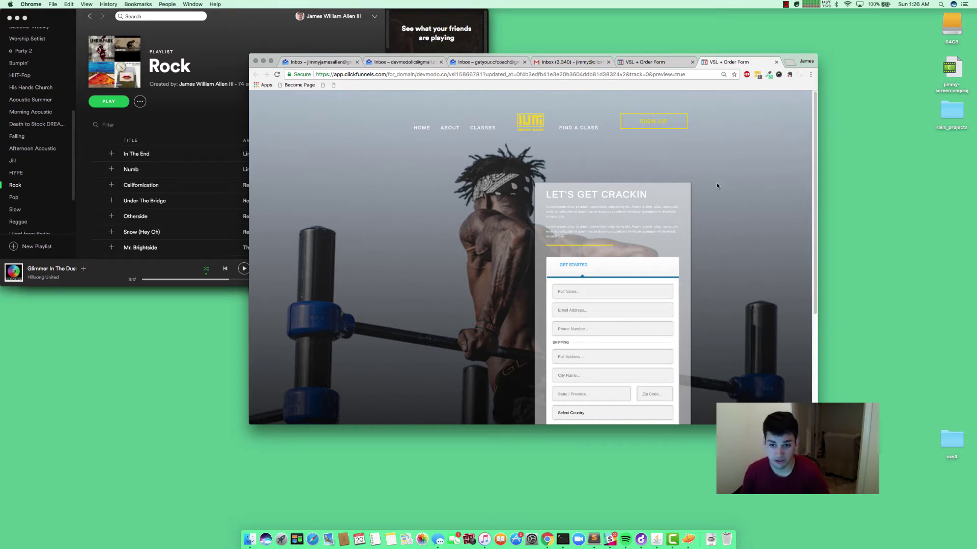
pyautogui.scroll(-3, 712, 182)
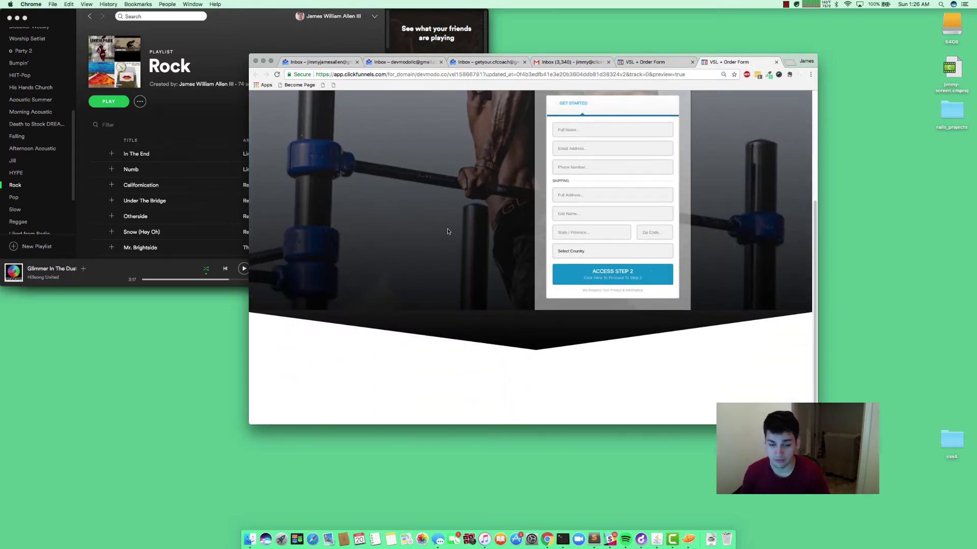
pyautogui.scroll(3, 448, 232)
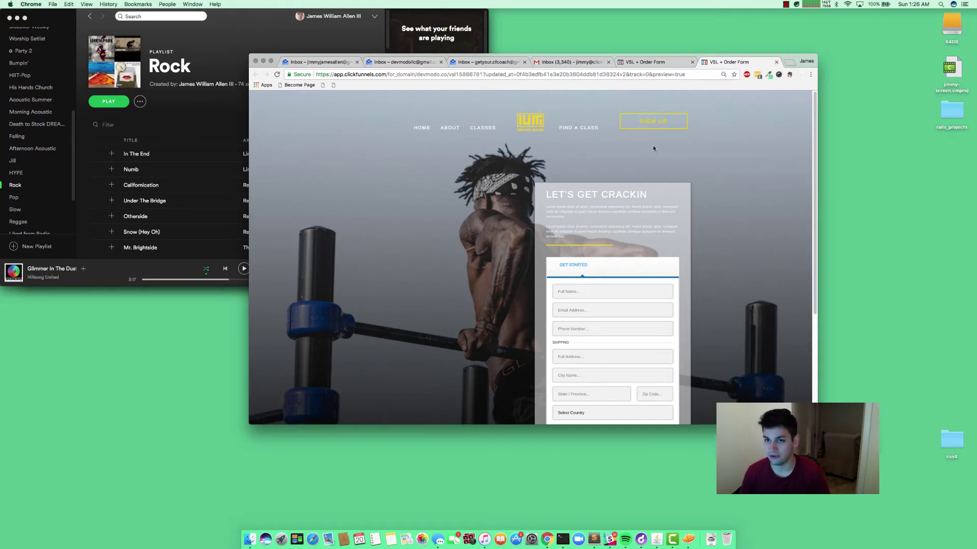
# Return to the page editor and open the page Settings from the top of the page
pyautogui.click(775, 62)
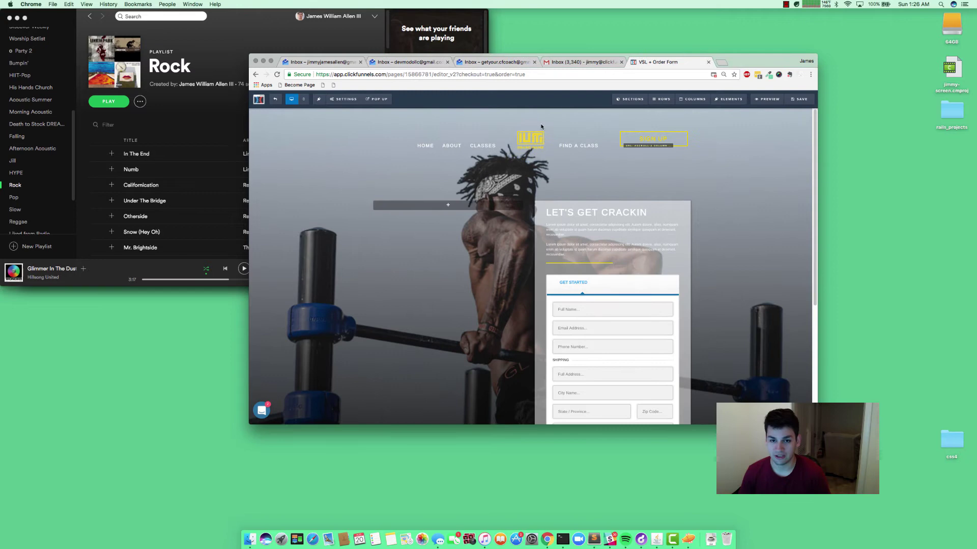
pyautogui.scroll(-3, 727, 234)
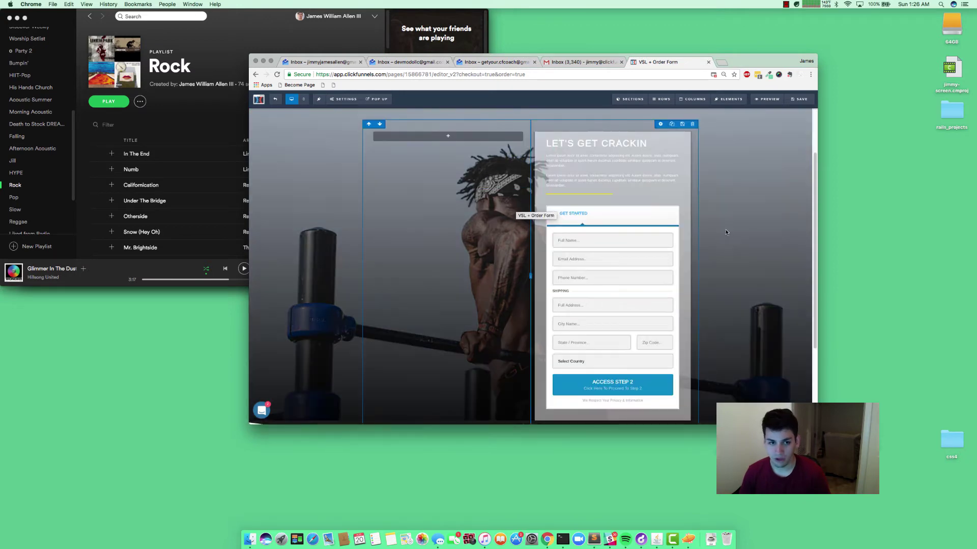
pyautogui.scroll(-4, 401, 256)
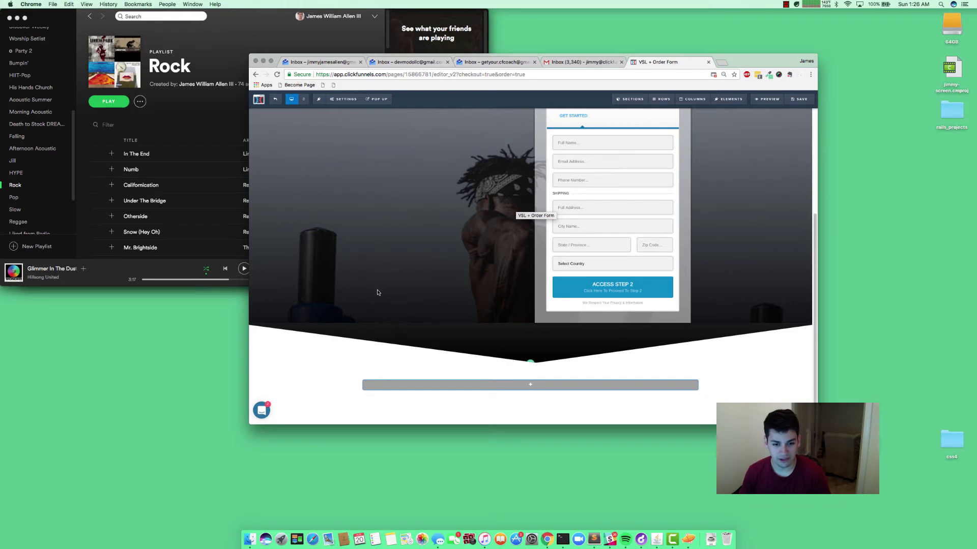
pyautogui.scroll(-1, 471, 383)
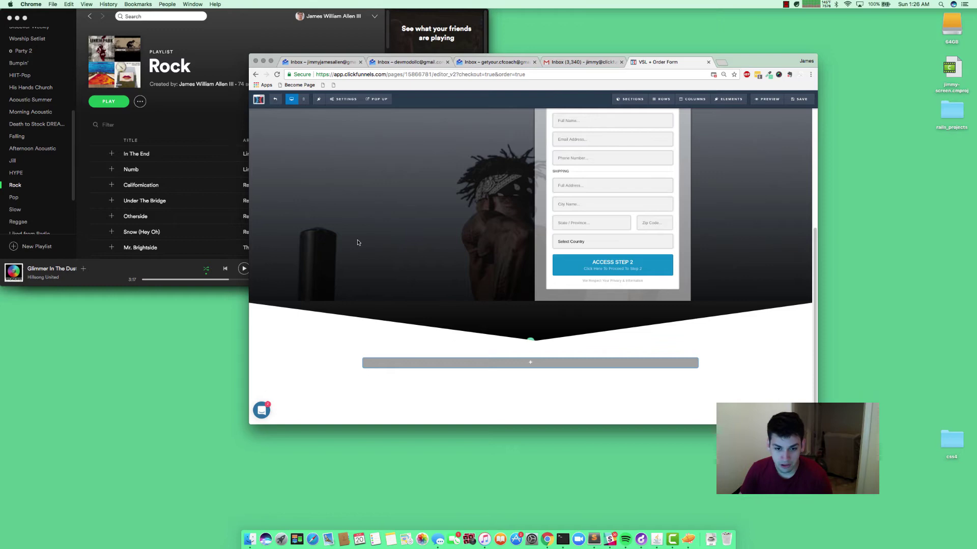
pyautogui.scroll(5, 333, 200)
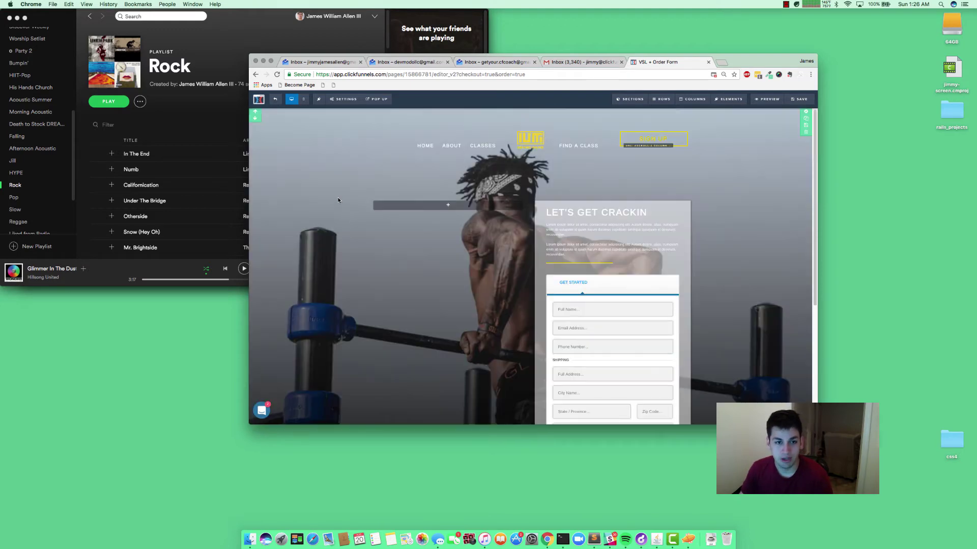
pyautogui.click(343, 98)
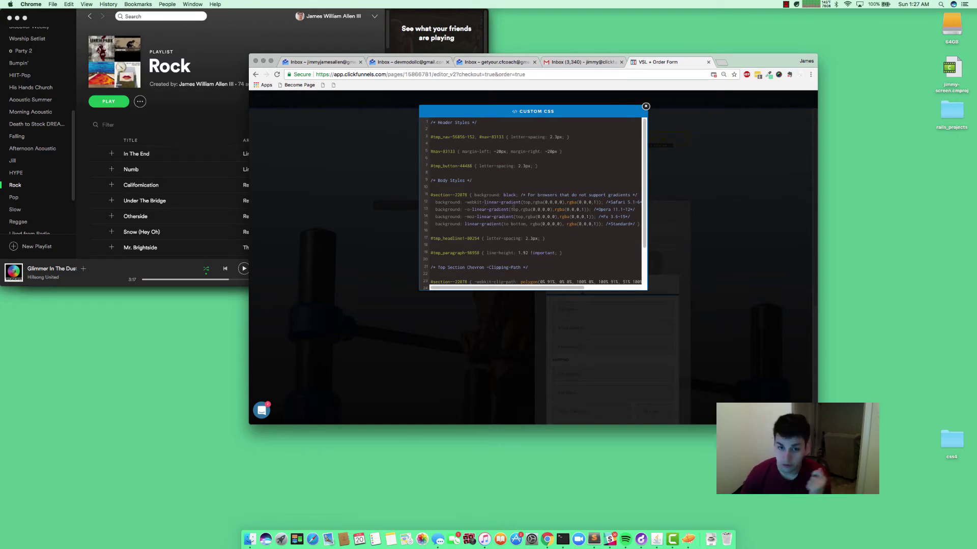
pyautogui.scroll(-2, 524, 219)
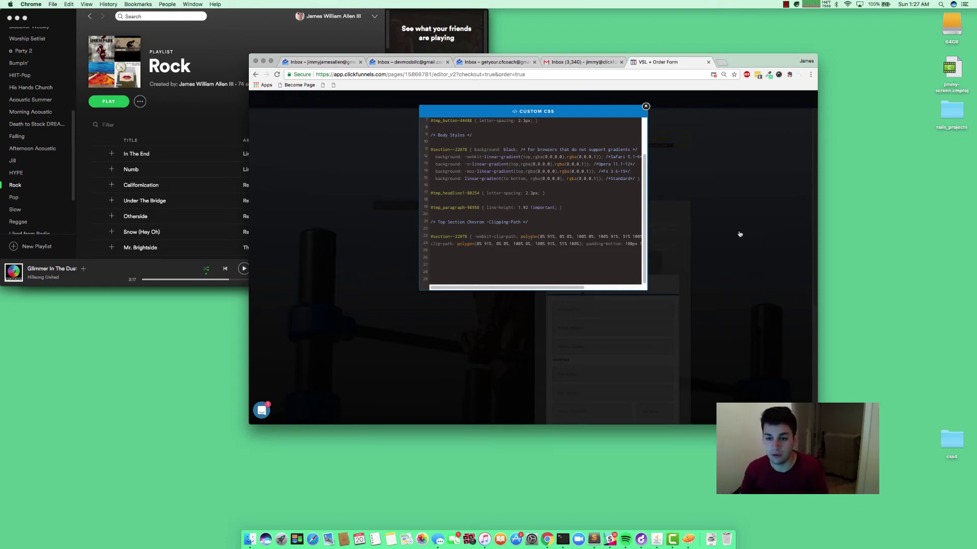
# Close the Custom CSS editor and launch a live preview of the order form page
pyautogui.click(730, 217)
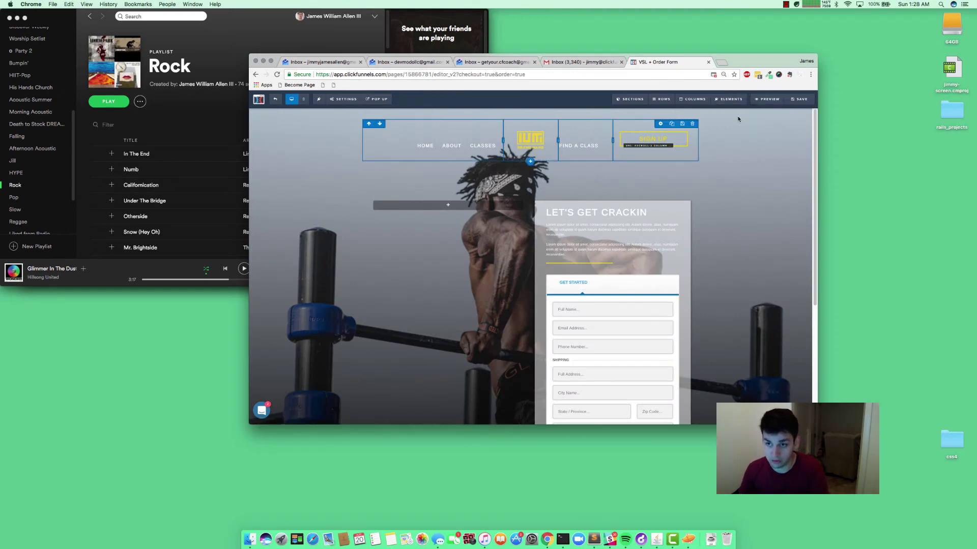
pyautogui.click(769, 99)
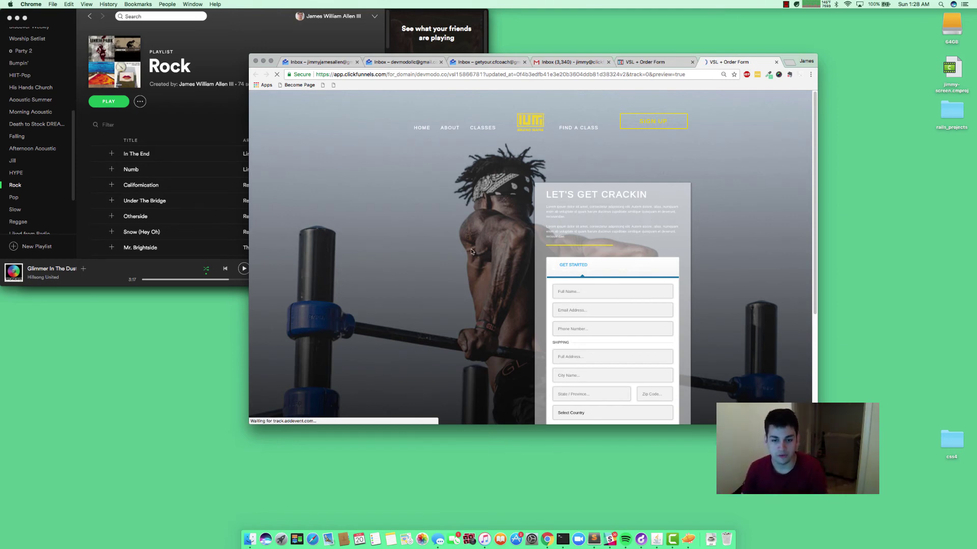
# Inspect the gradient section's chevron edge in the preview, then bring up the Zeplin 'Desktop' mockup
pyautogui.scroll(-5, 471, 251)
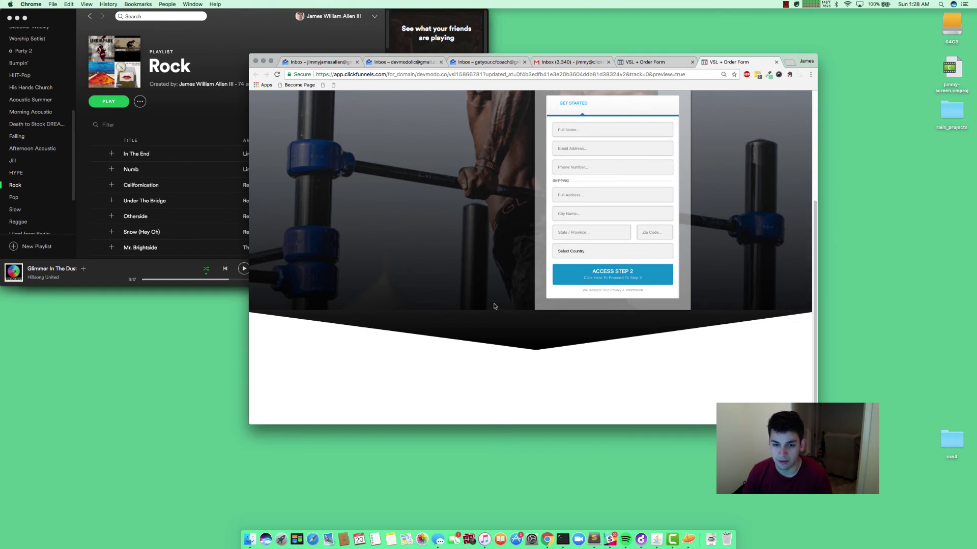
pyautogui.scroll(3, 688, 153)
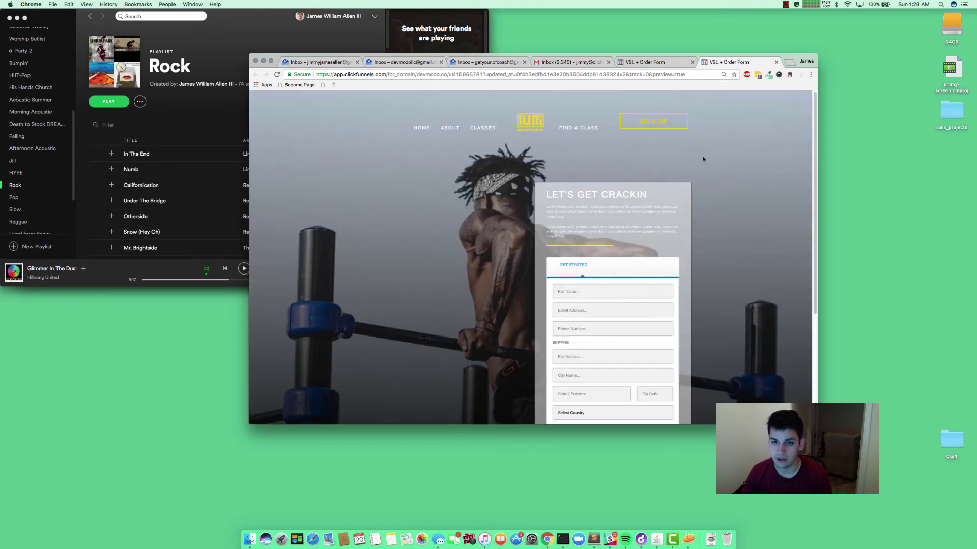
pyautogui.scroll(-3, 699, 167)
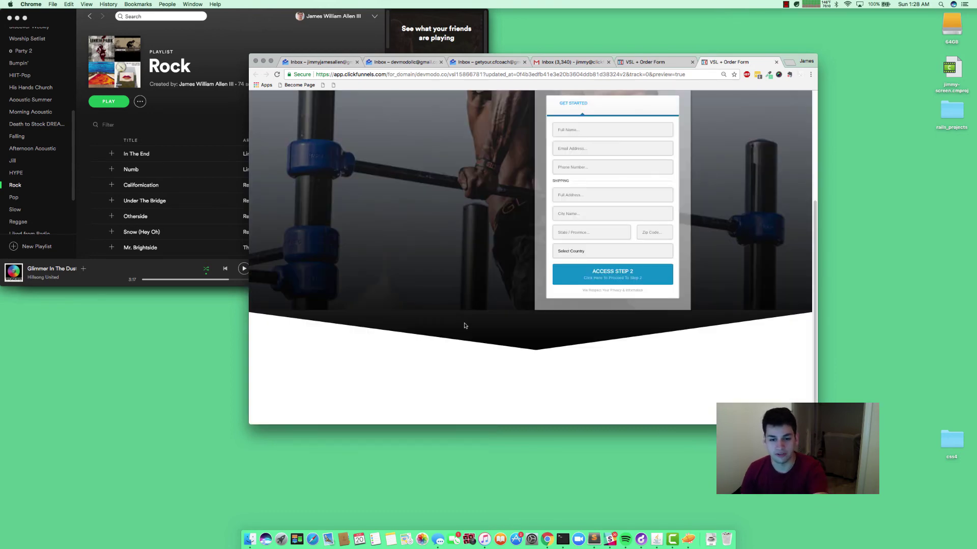
pyautogui.scroll(3, 453, 321)
pyautogui.scroll(-3, 450, 299)
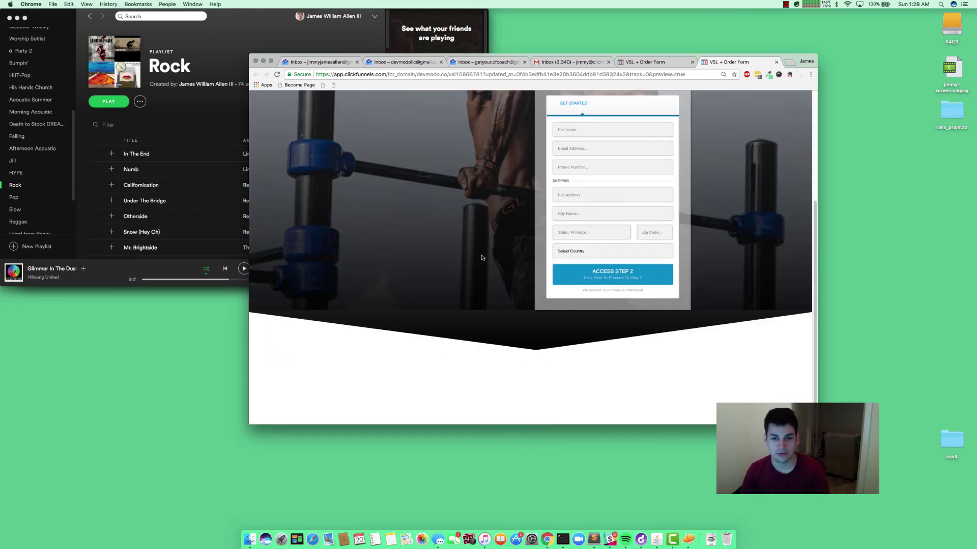
pyautogui.scroll(3, 483, 258)
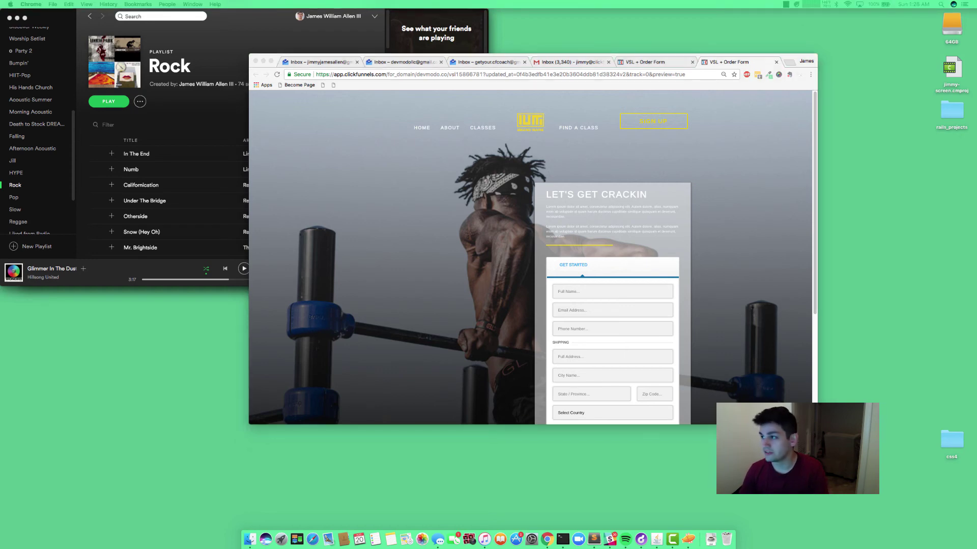
pyautogui.moveTo(845, 20); pyautogui.dragTo(435, 21)
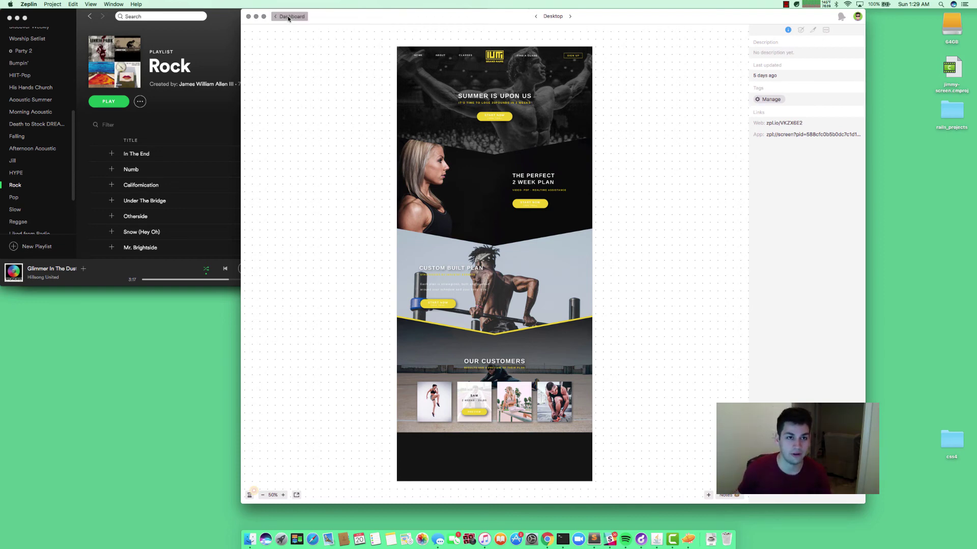
pyautogui.press('Escape')
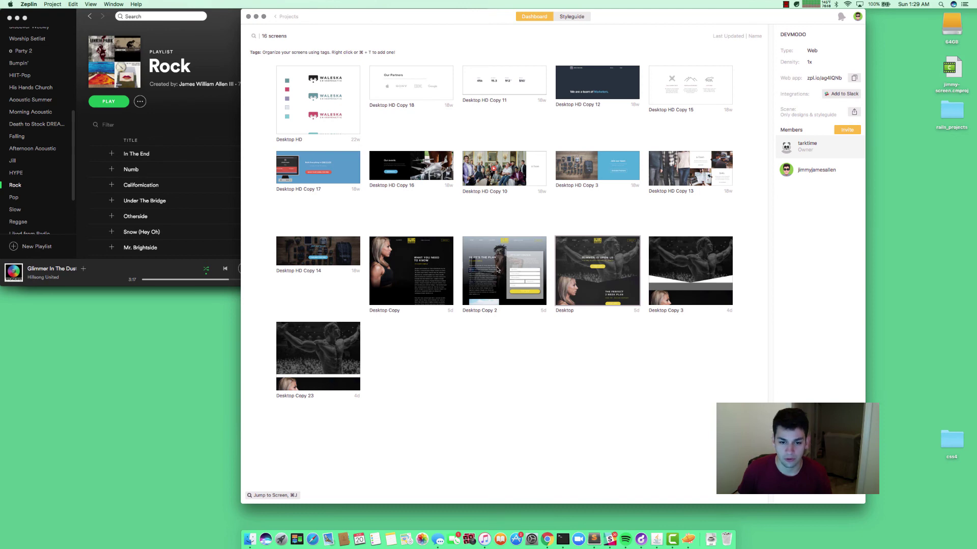
pyautogui.doubleClick(503, 281)
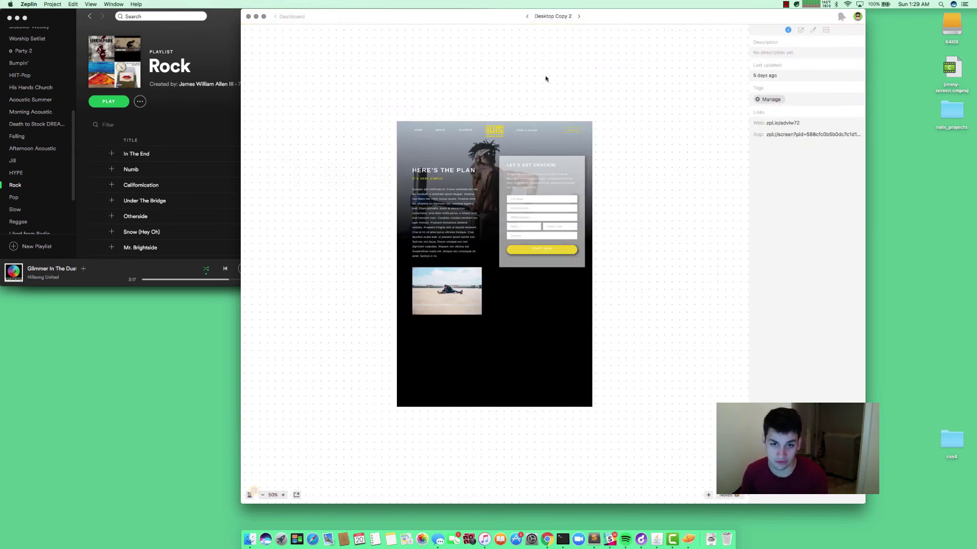
pyautogui.click(289, 17)
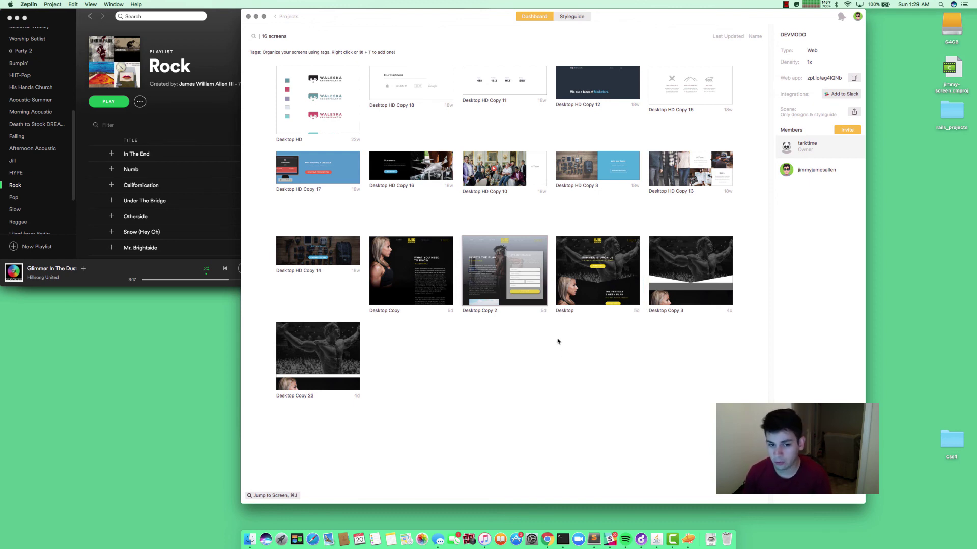
pyautogui.click(421, 278)
pyautogui.doubleClick(420, 277)
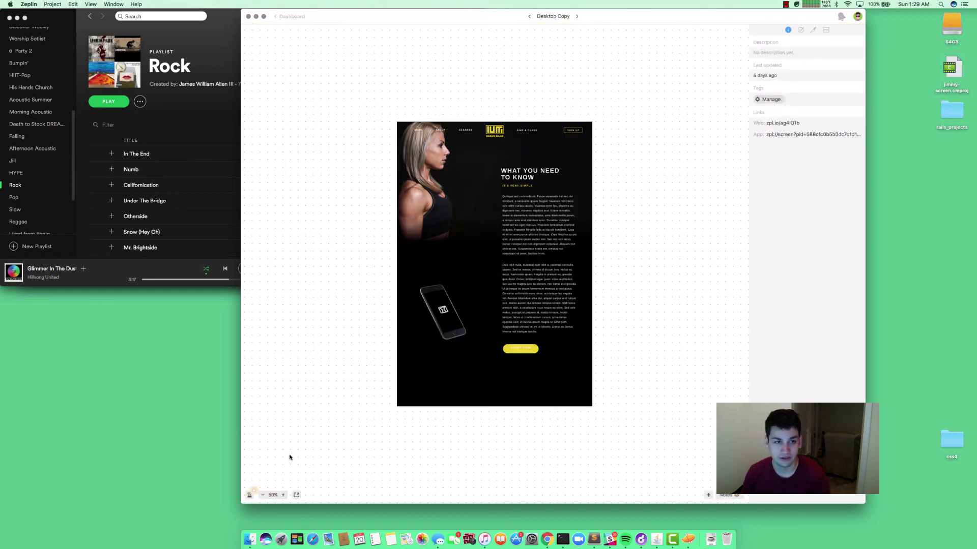
pyautogui.click(288, 17)
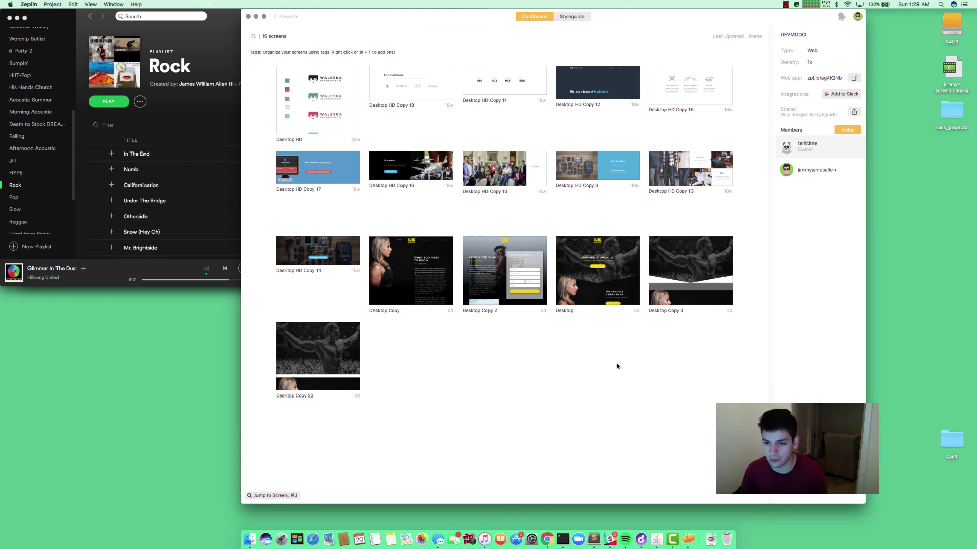
pyautogui.click(593, 265)
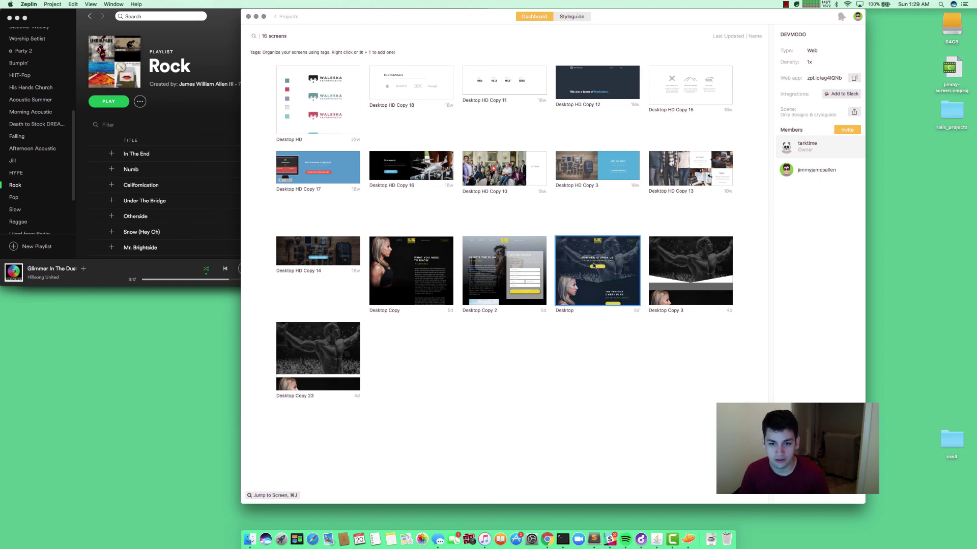
pyautogui.doubleClick(594, 266)
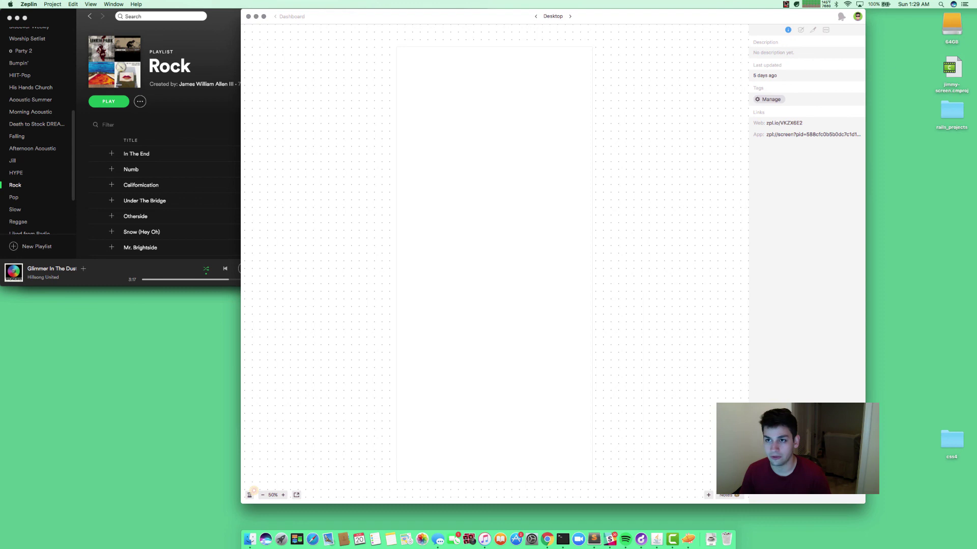
pyautogui.click(787, 4)
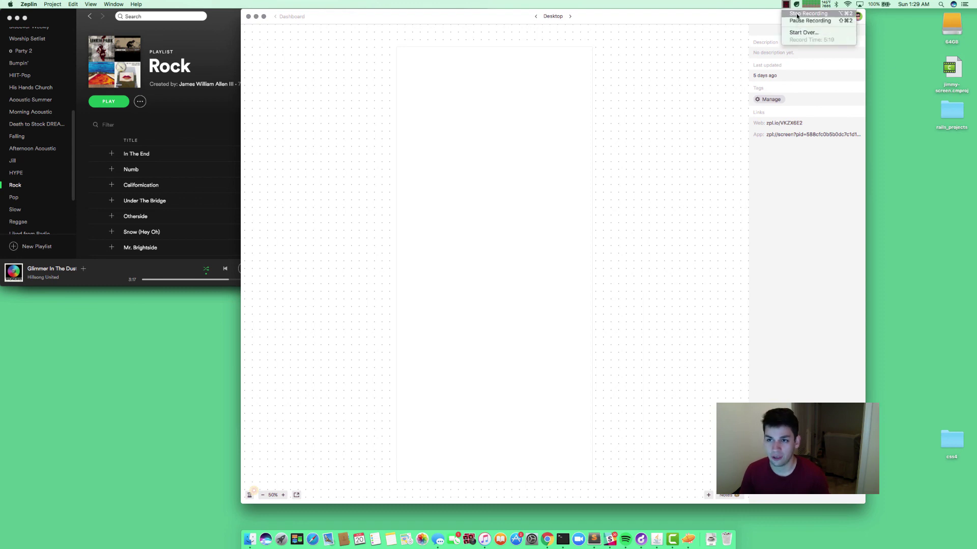